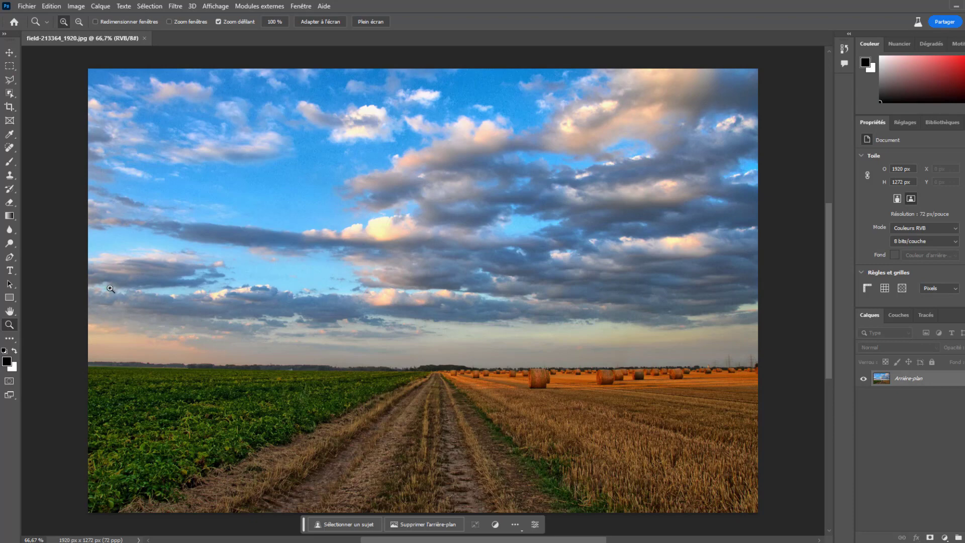
Generate a mountain range over a full-width band from mid-sky to the horizon using the Generative Fill prompt "mountain range", keeping the first variation.
left_click(9, 65)
left_click_drag(88, 185, 757, 378)
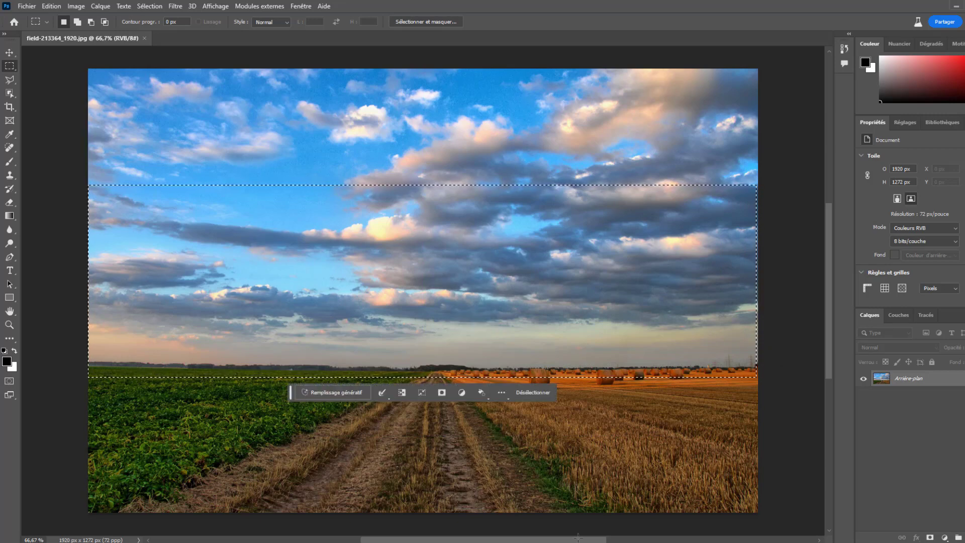
left_click(346, 392)
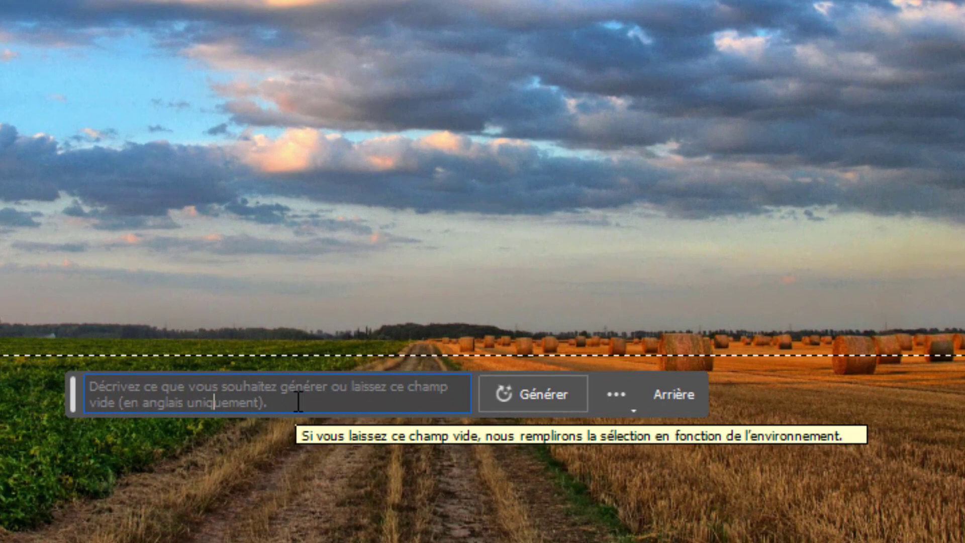
type("mou")
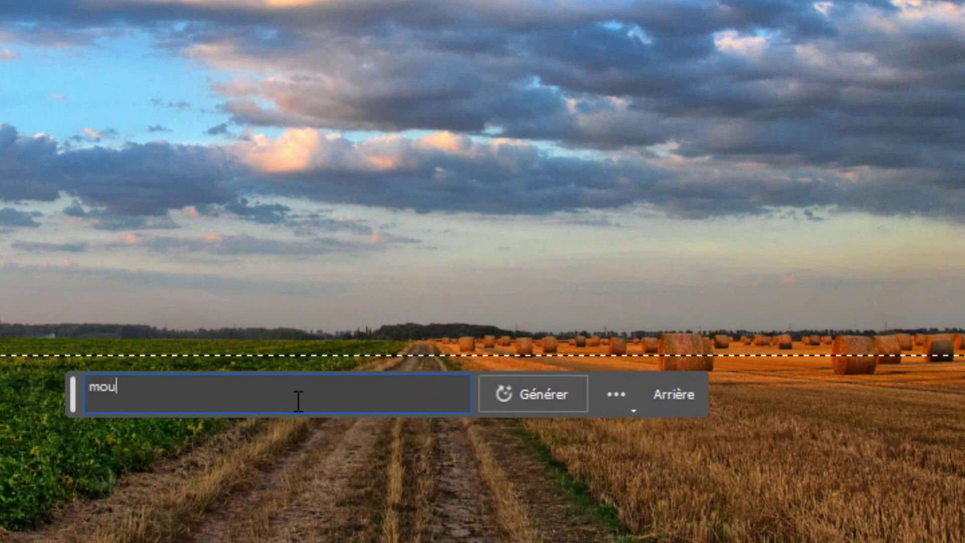
type("ntain range")
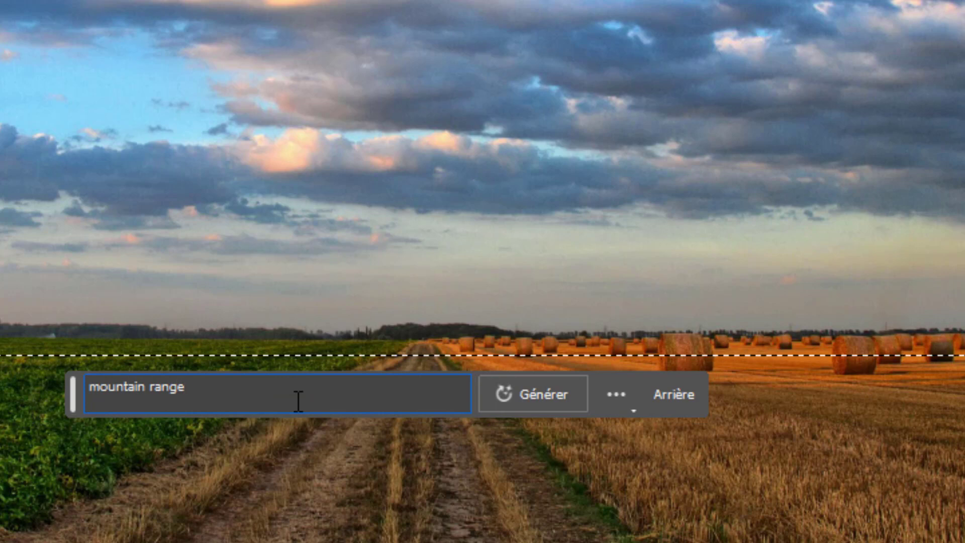
left_click(546, 397)
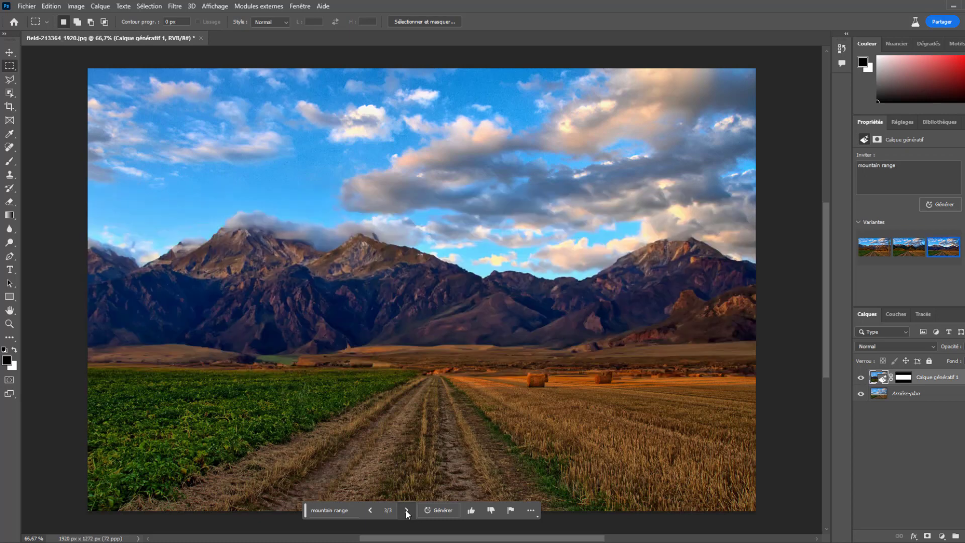
left_click(370, 510)
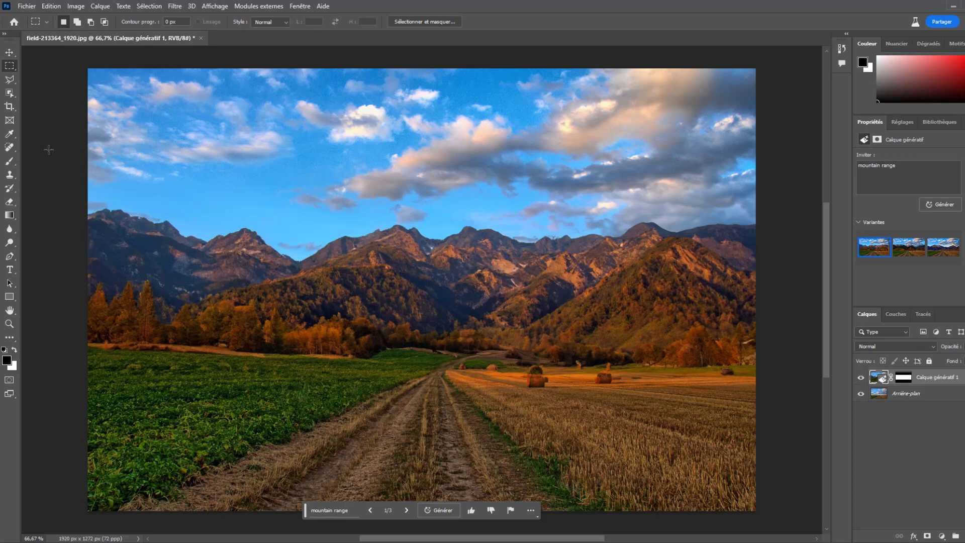
Outline a closed polygonal lasso selection around the middle of the dirt track, reaching from the foreground up to the foot of the mountains.
left_click(10, 81)
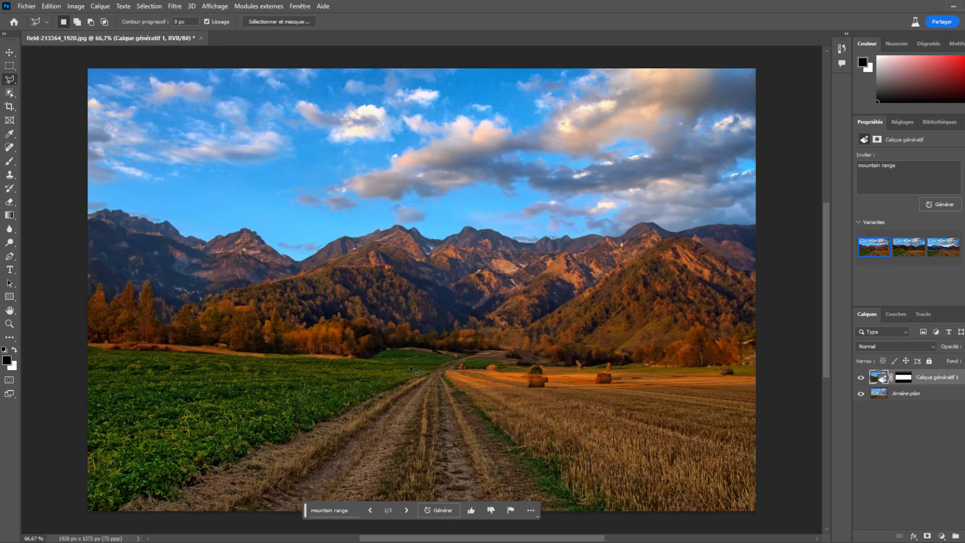
left_click(358, 324)
left_click(327, 408)
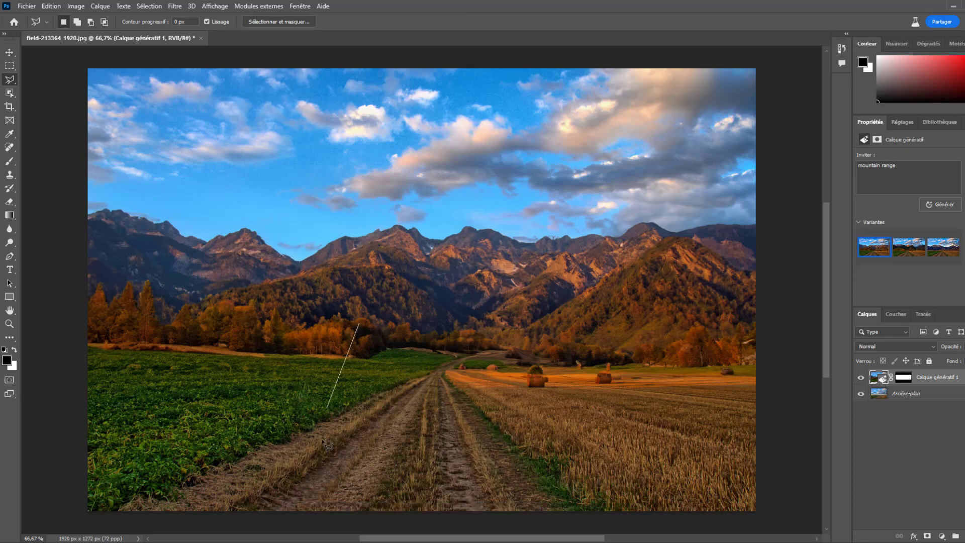
left_click(324, 452)
left_click(513, 462)
left_click(511, 392)
left_click(508, 348)
left_click(489, 313)
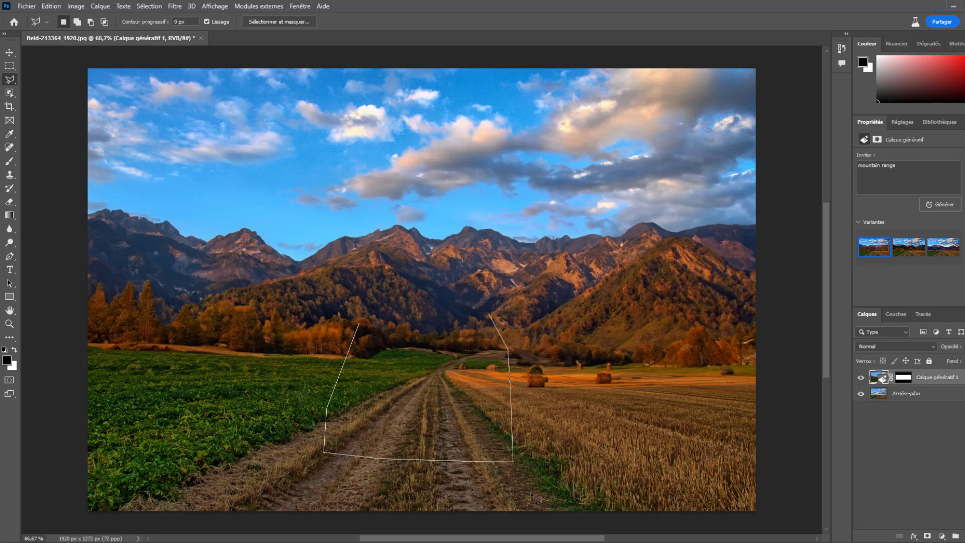
left_click(421, 312)
left_click(411, 311)
left_click(367, 316)
left_click(359, 324)
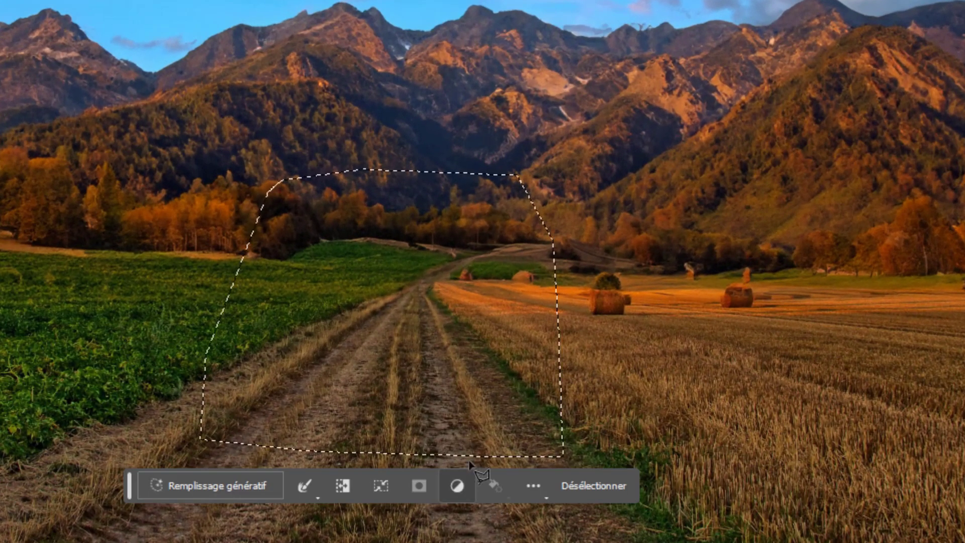
Run Generative Fill on the track selection with the prompt "tractor" and keep the second variation, the tractor seen from behind.
left_click(216, 491)
type("tra")
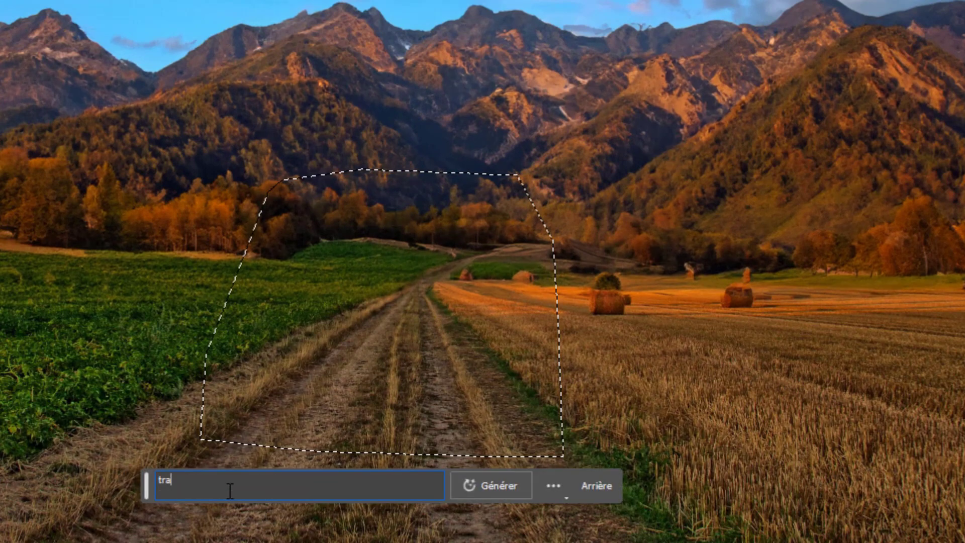
type("ctor")
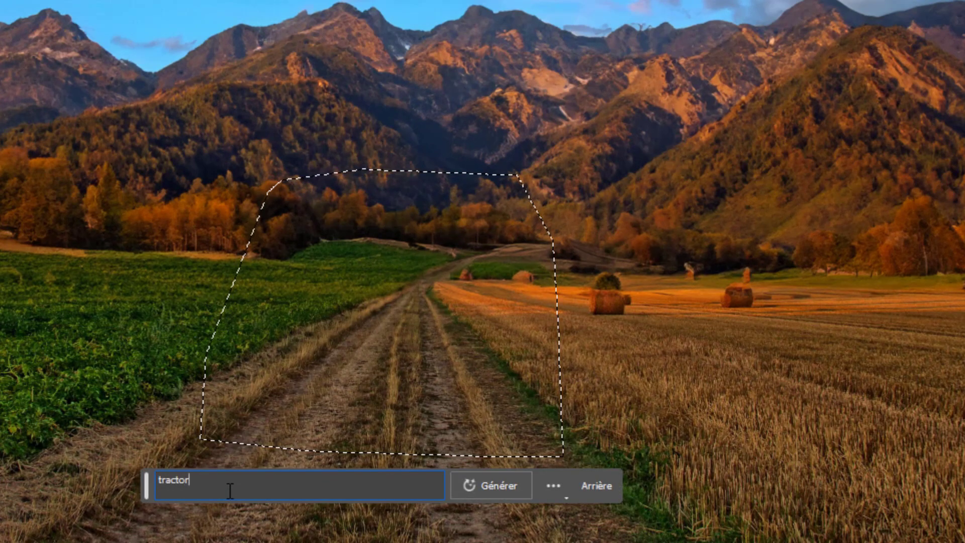
left_click(475, 481)
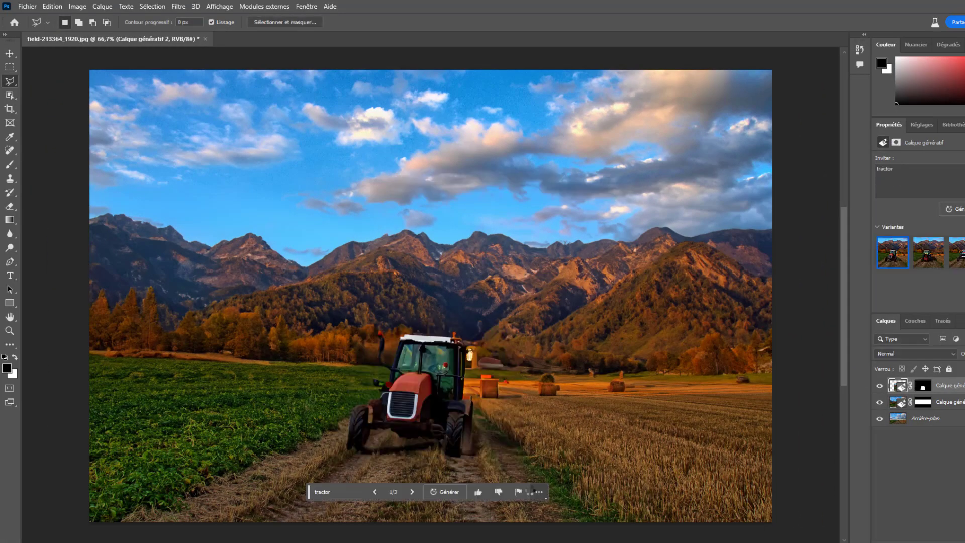
left_click(412, 491)
left_click(411, 491)
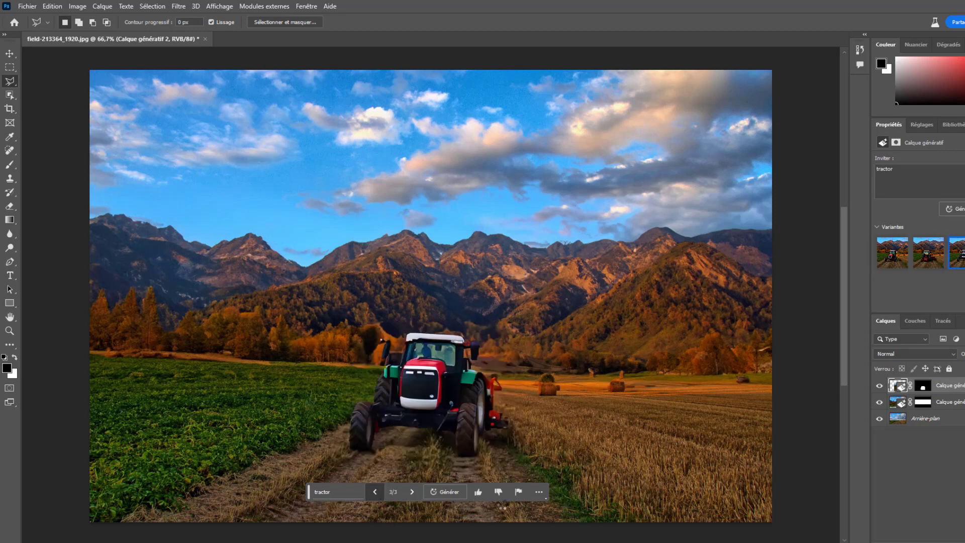
left_click(374, 491)
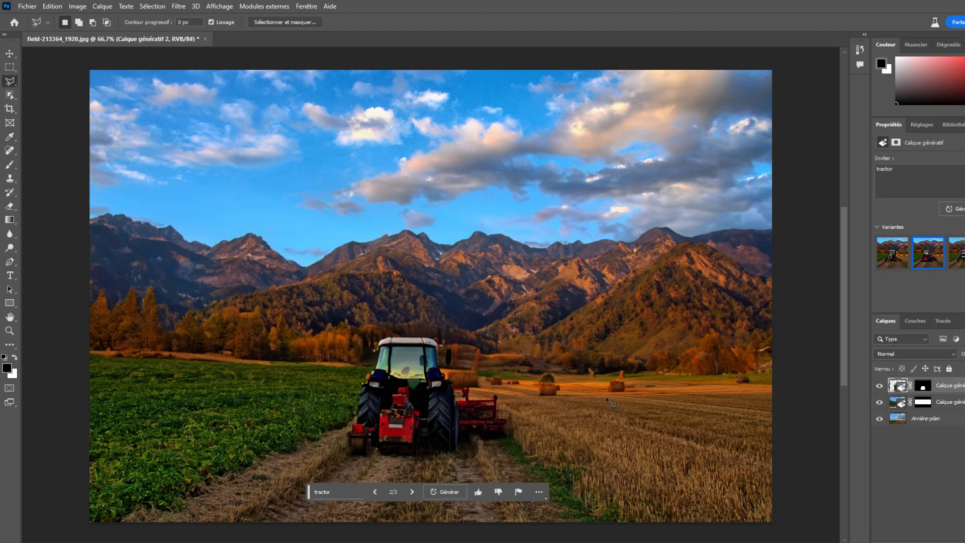
Outline a polygonal area in the stubble field beside the tractor and fill it generatively with the prompt "cow".
left_click(578, 412)
left_click(614, 471)
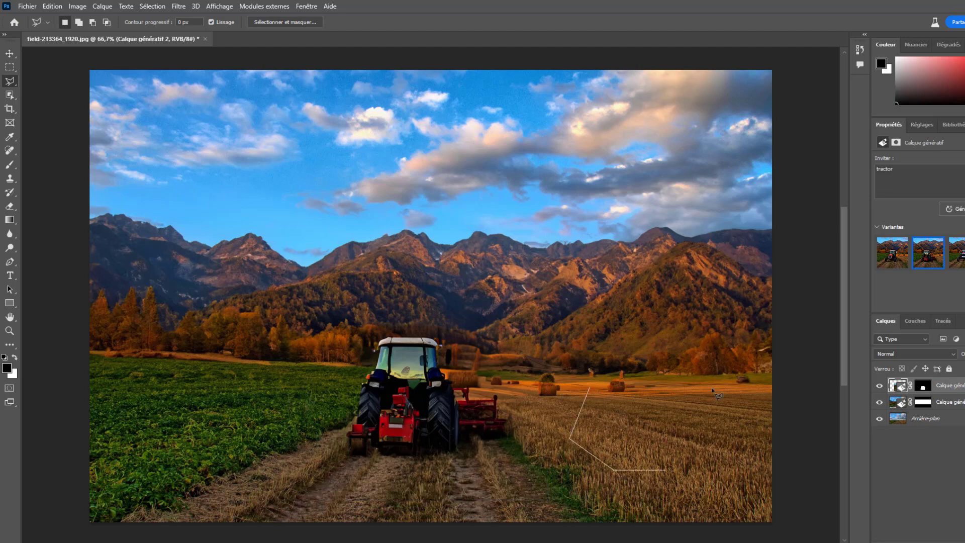
left_click(710, 434)
left_click(580, 351)
left_click(590, 387)
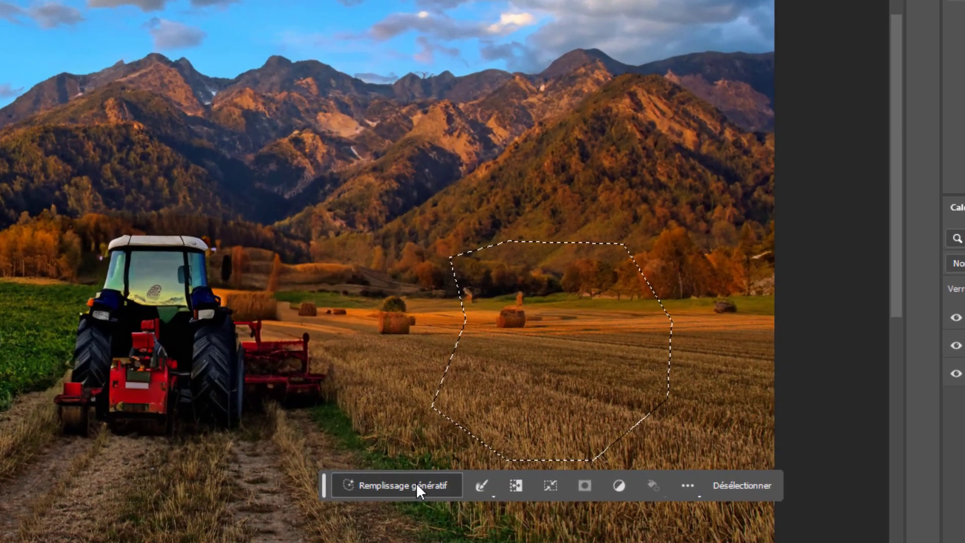
left_click(558, 486)
type("cow")
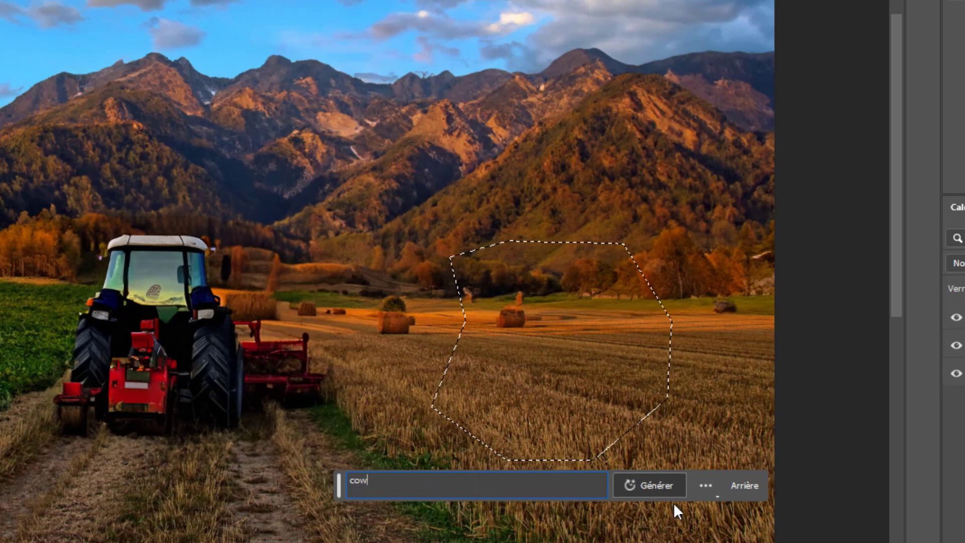
left_click(651, 486)
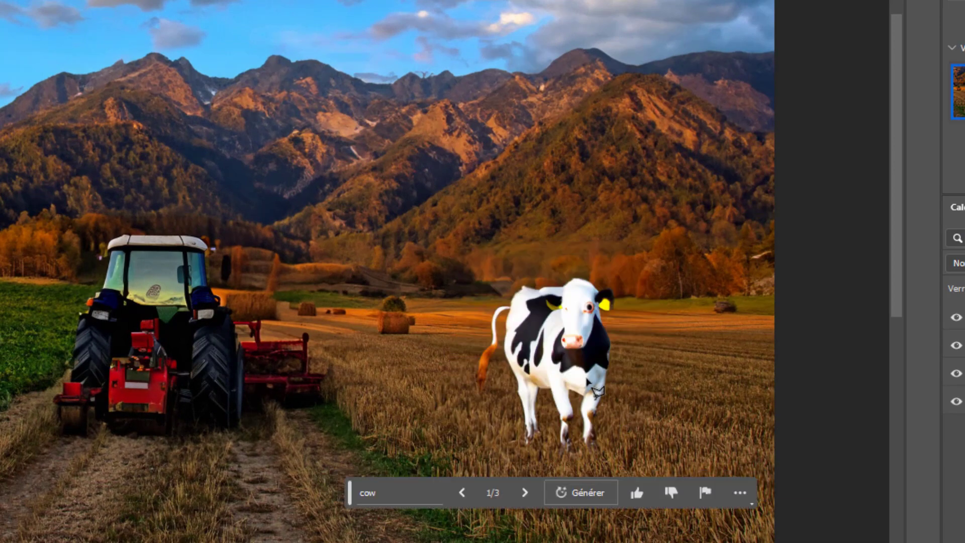
Compare the cow variations, generate another set from the same prompt, and keep the second variation with the grazing cow.
left_click(525, 493)
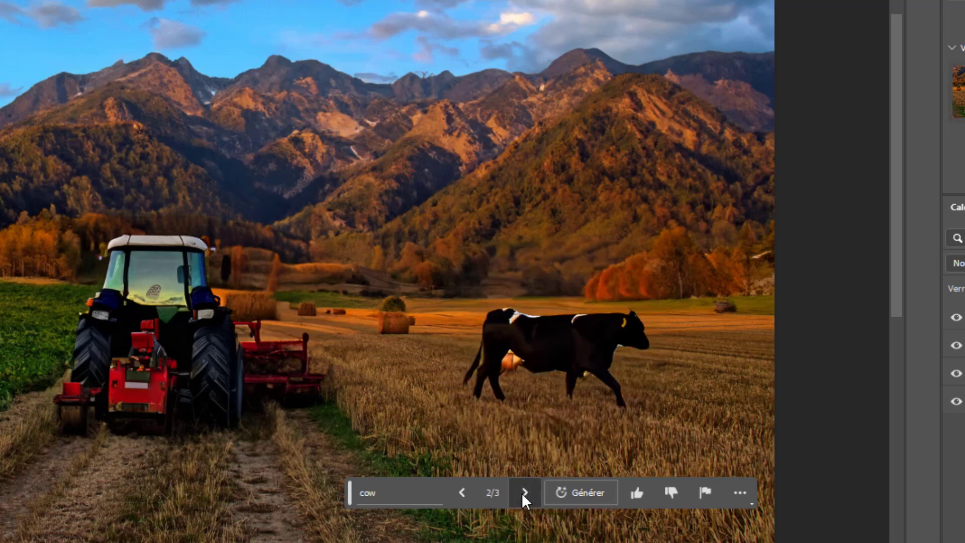
left_click(525, 494)
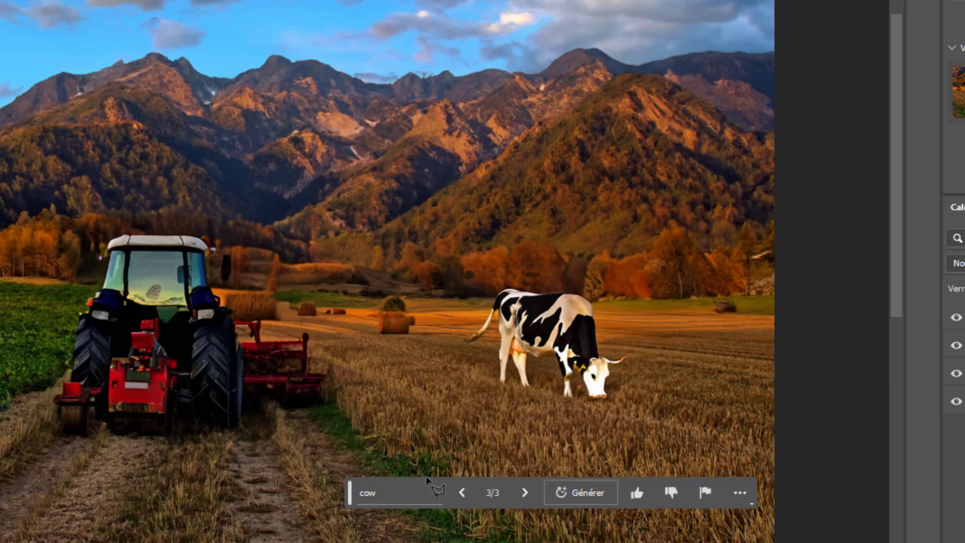
left_click(581, 497)
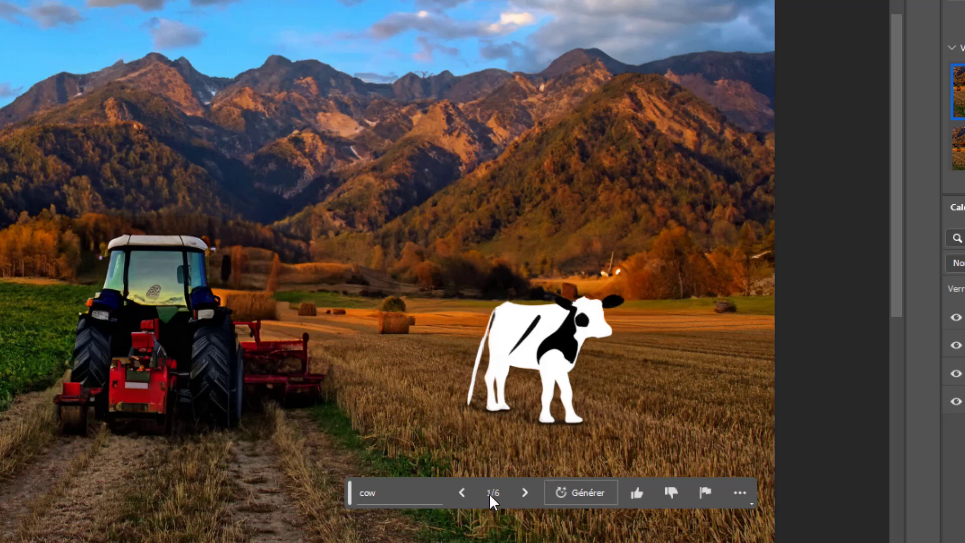
left_click(524, 495)
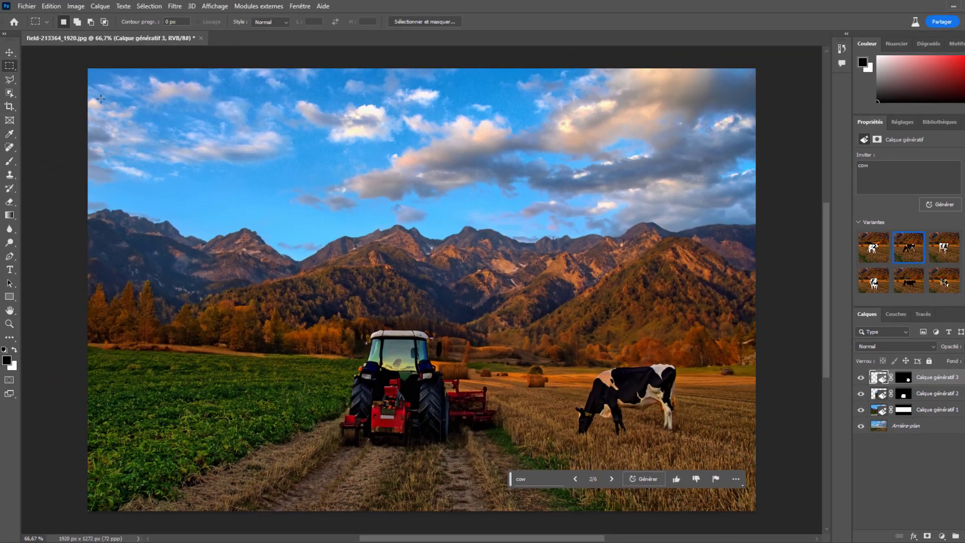
Select the whole sky down to the upper mountains and fill it generatively with the prompt "sunset".
left_click_drag(79, 63, 759, 270)
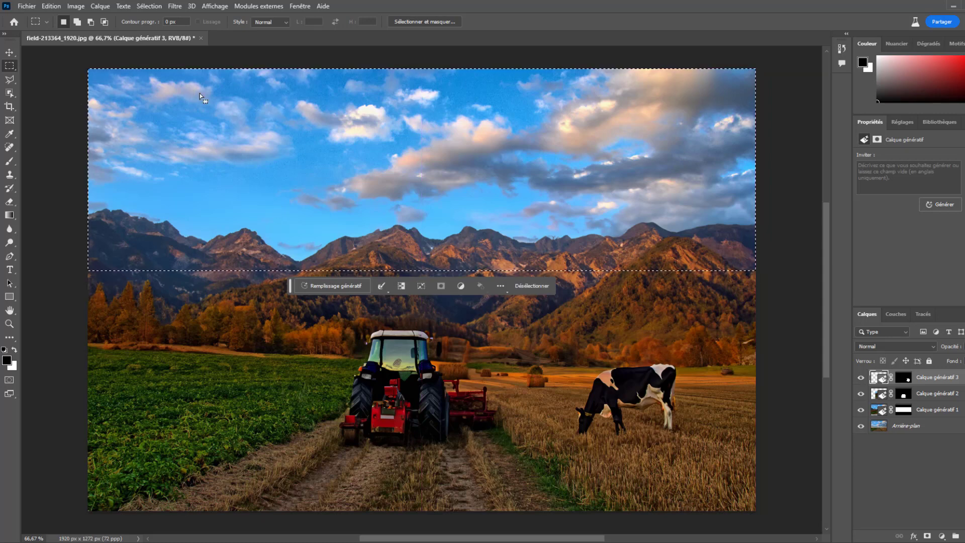
left_click(334, 286)
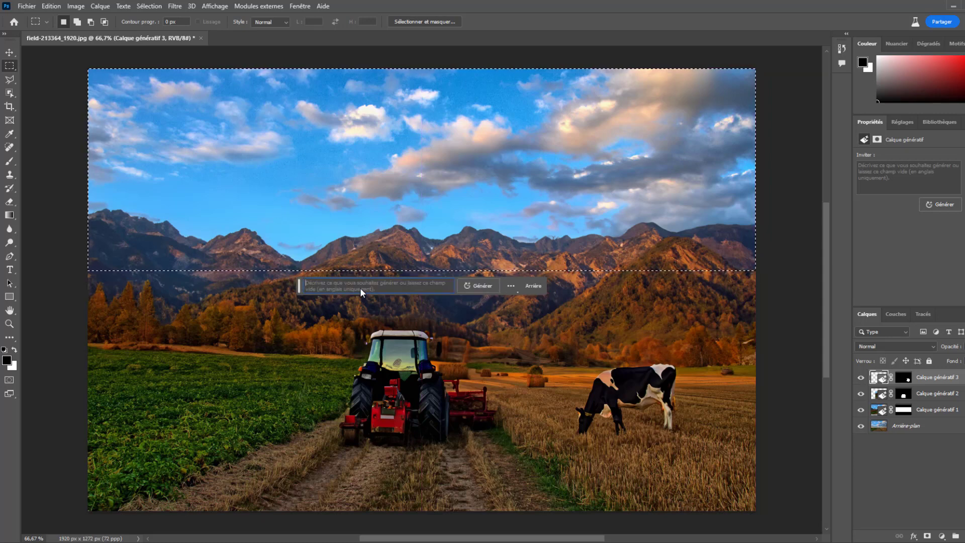
type("sunse")
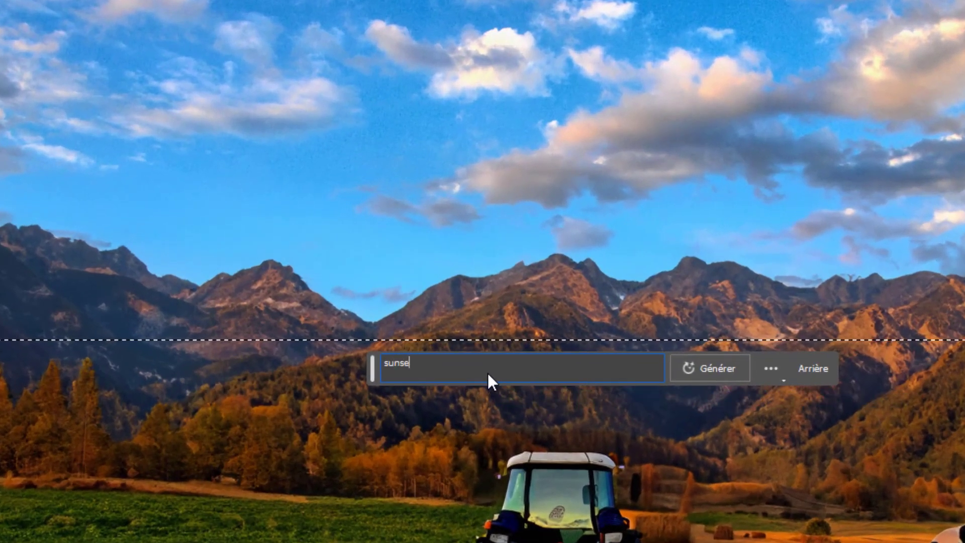
type("t")
key("Return")
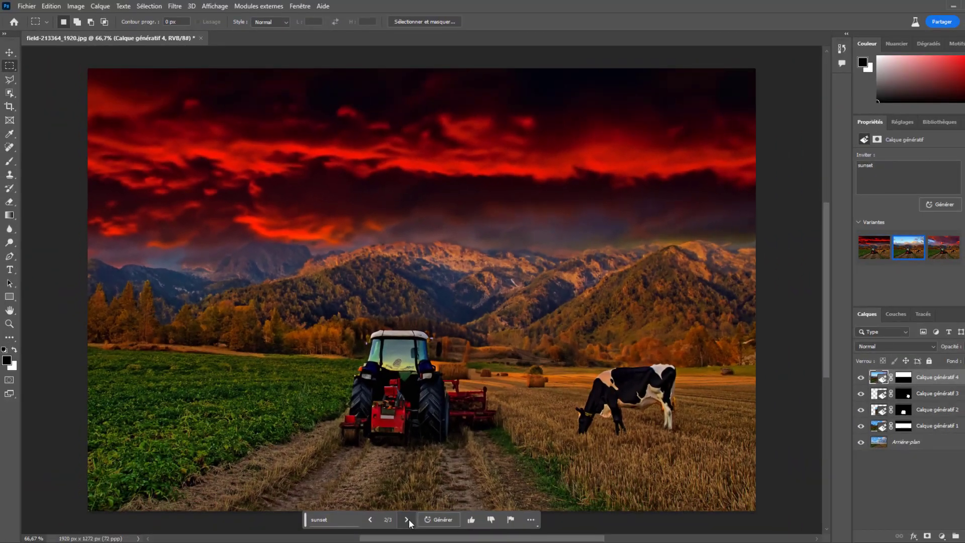
Compare the sunset variations, generate another set from the same prompt, and keep the third variation with the pink and orange sky.
left_click(407, 519)
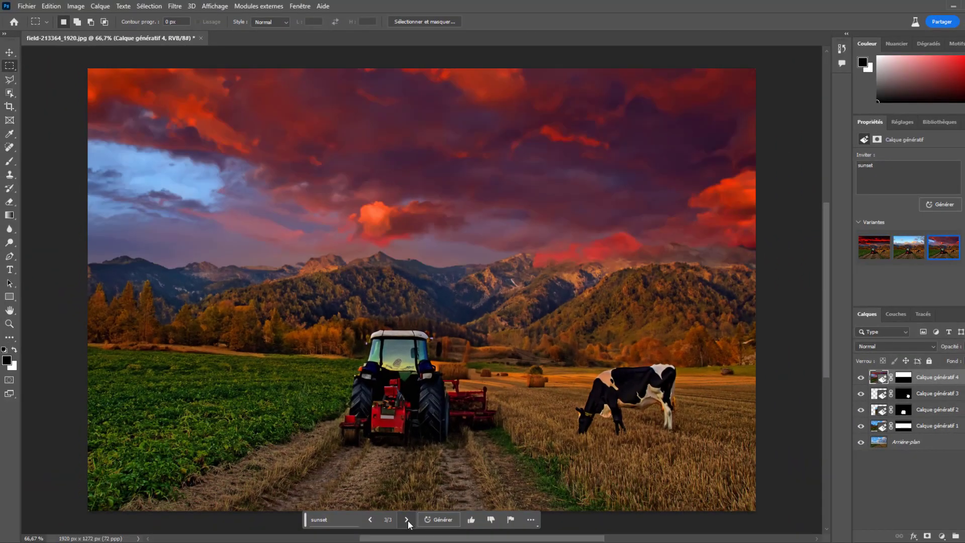
left_click(407, 519)
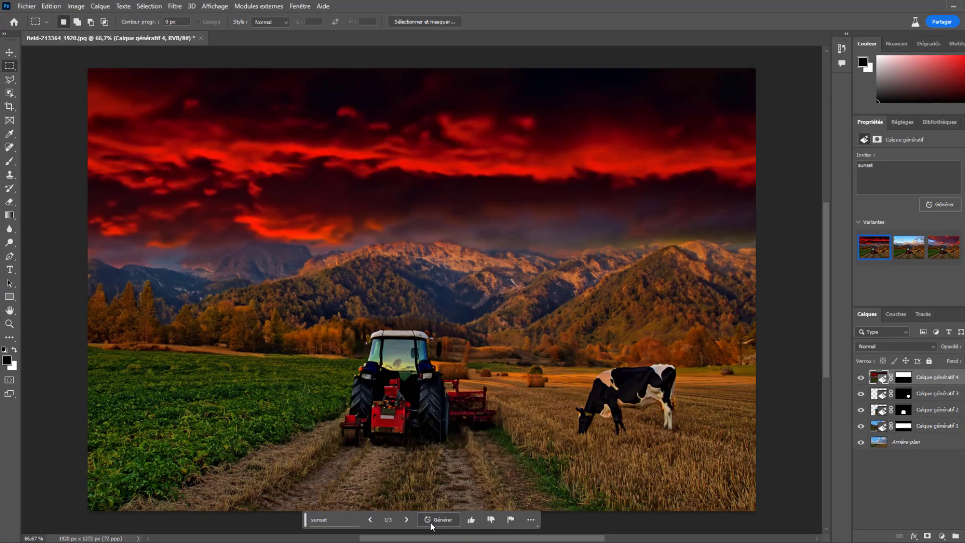
left_click(431, 521)
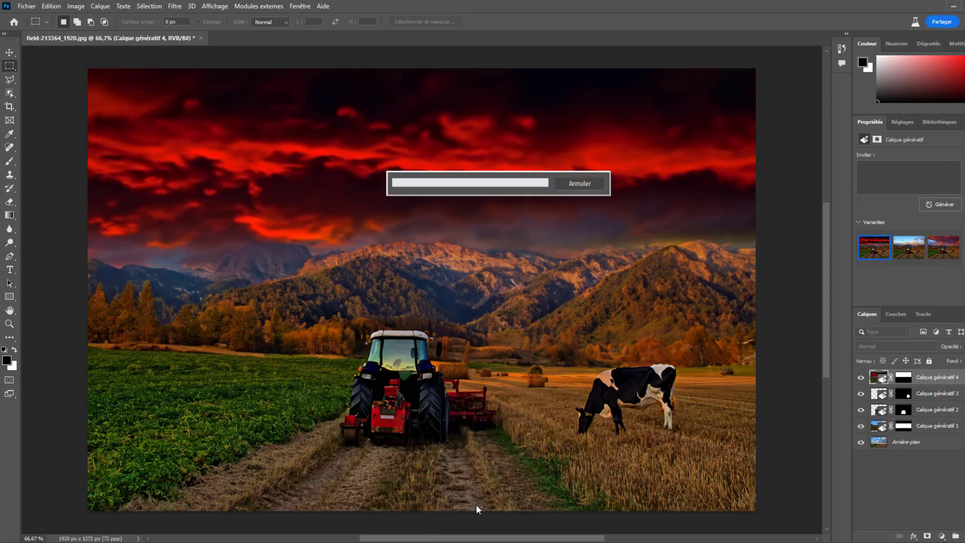
left_click(407, 520)
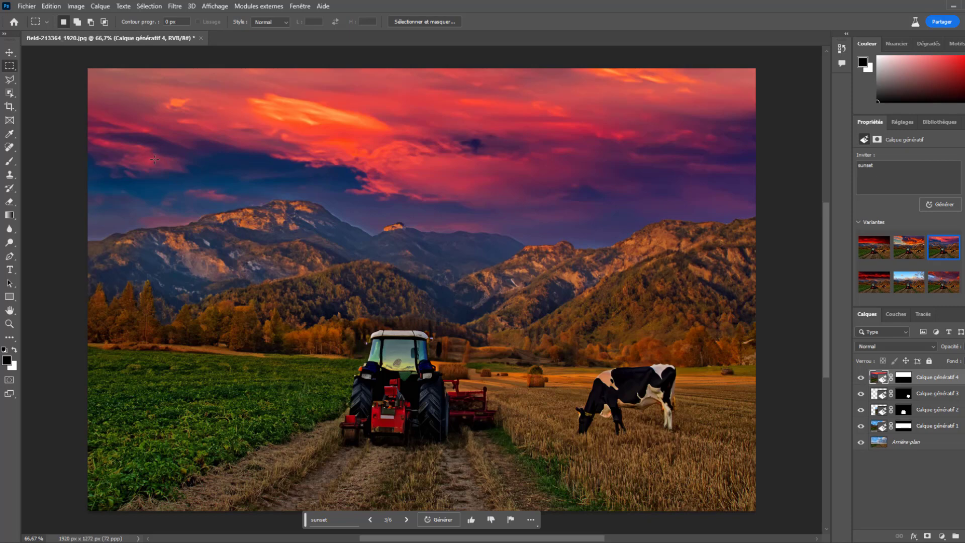
Create a new 12 x 8 inch RGB document at 72 pixels/cm with a white background.
left_click(28, 7)
left_click(40, 17)
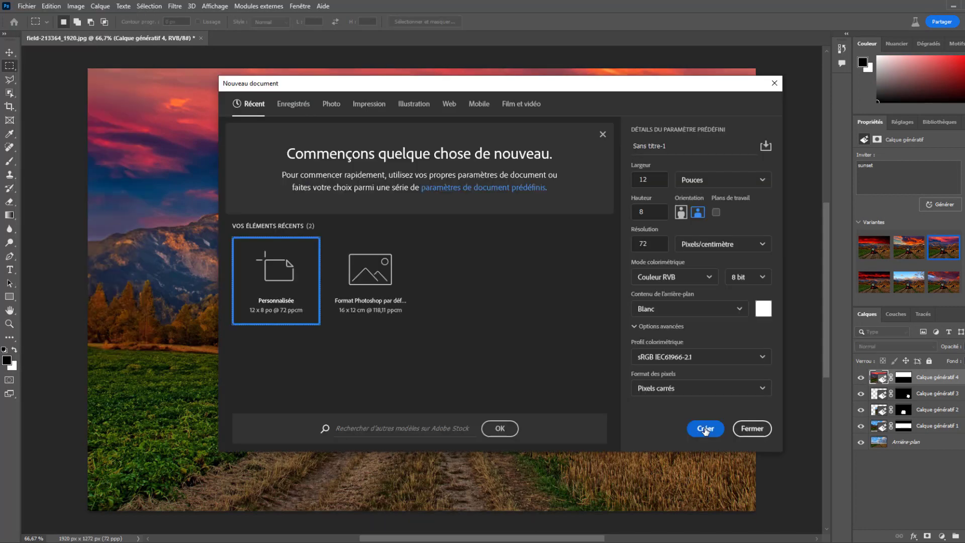
left_click(702, 427)
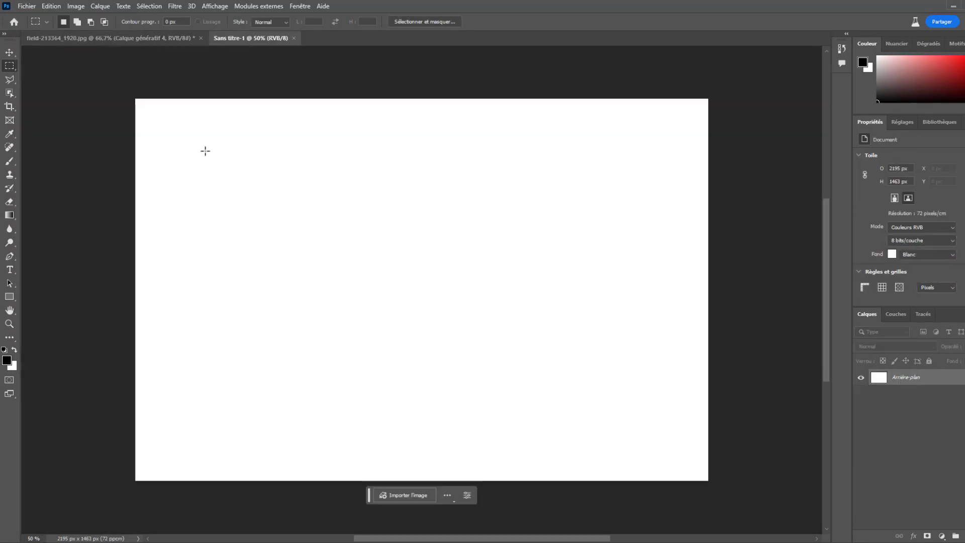
Select the entire blank canvas and fill it generatively with the prompt "dark alley".
left_click_drag(114, 86, 805, 501)
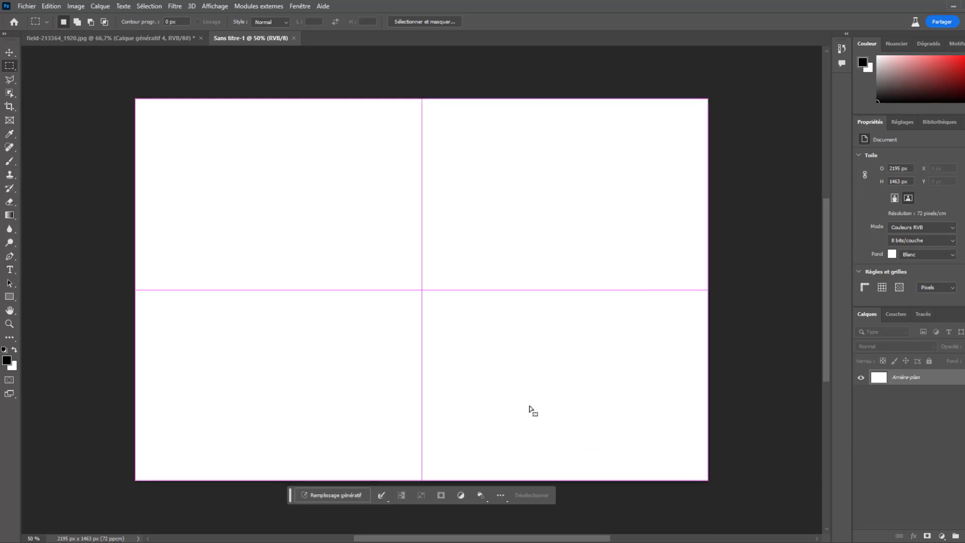
left_click(333, 495)
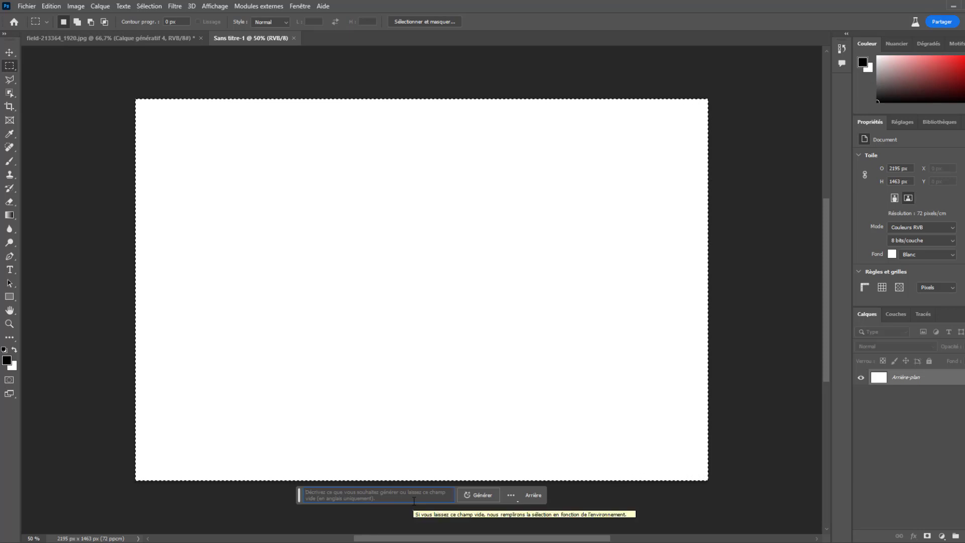
type("dar")
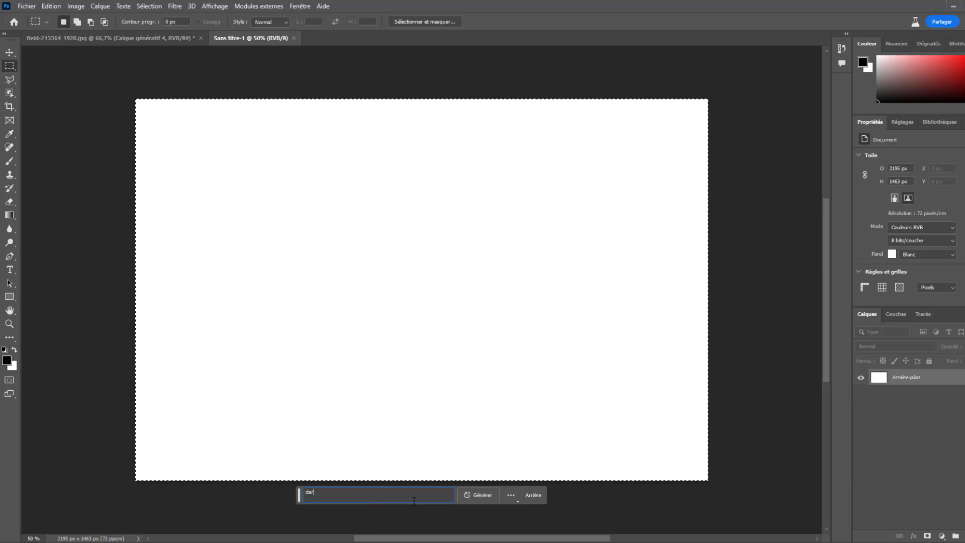
type("k alley")
key("Return")
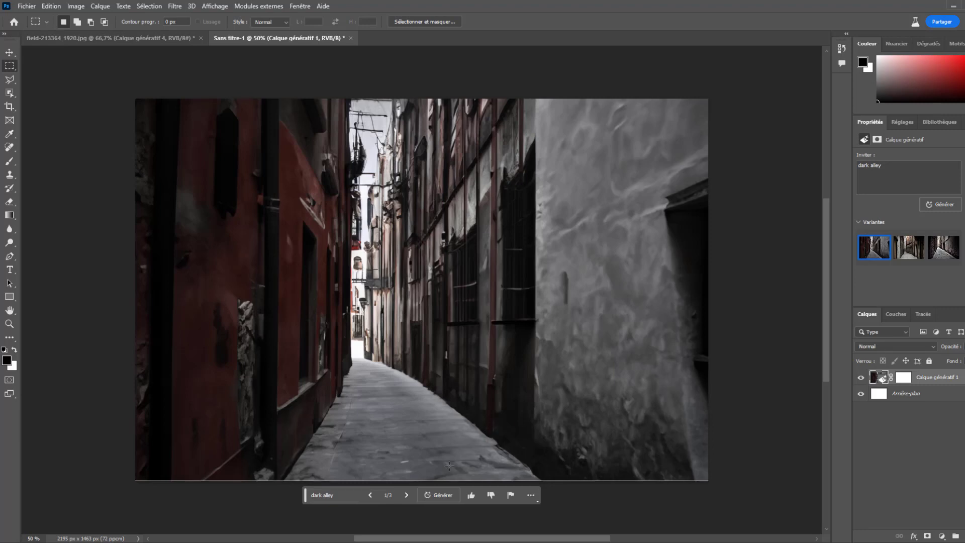
Lasso the pavement and lower wall on the alley's right side and fill it generatively with the prompt "motocycle".
left_click(13, 80)
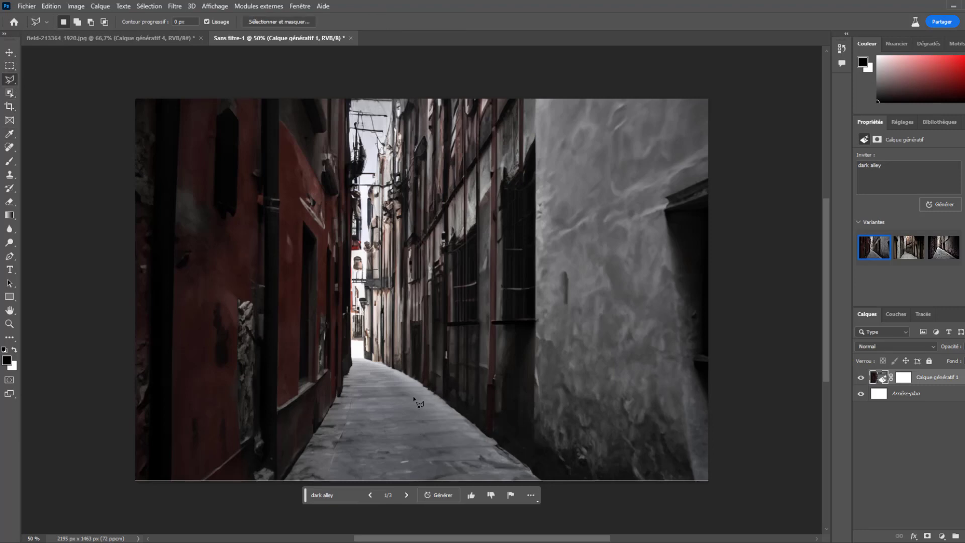
mouse_move(384, 388)
left_mouse_down()
mouse_move(405, 430)
mouse_move(464, 470)
mouse_move(505, 472)
mouse_move(534, 413)
mouse_move(538, 350)
mouse_move(492, 317)
mouse_move(391, 354)
mouse_move(386, 387)
left_mouse_up()
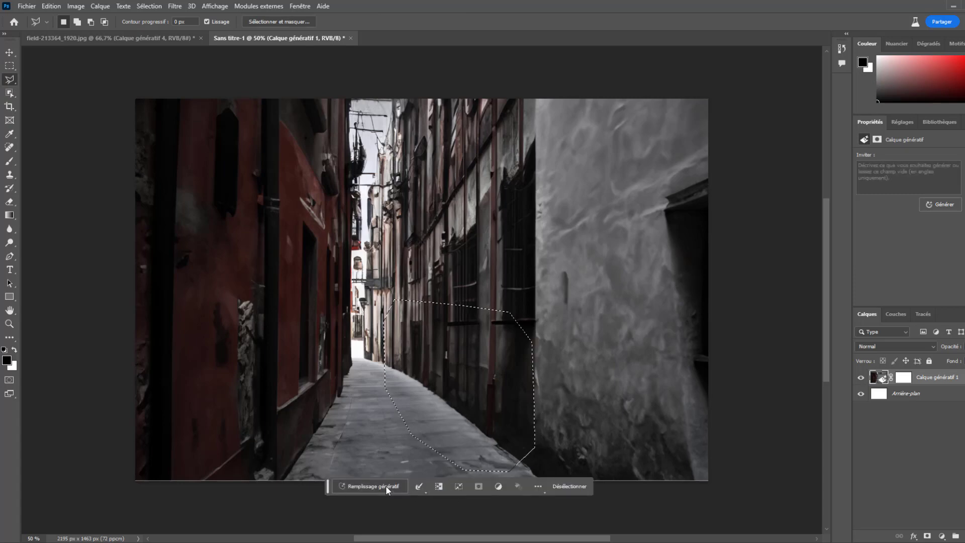
left_click(385, 485)
type("moto")
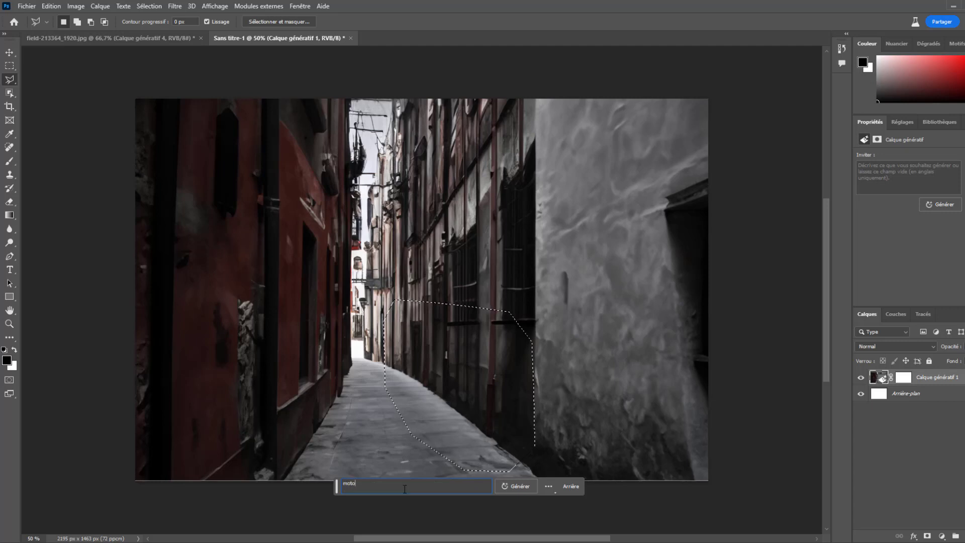
type("cycle")
key("Return")
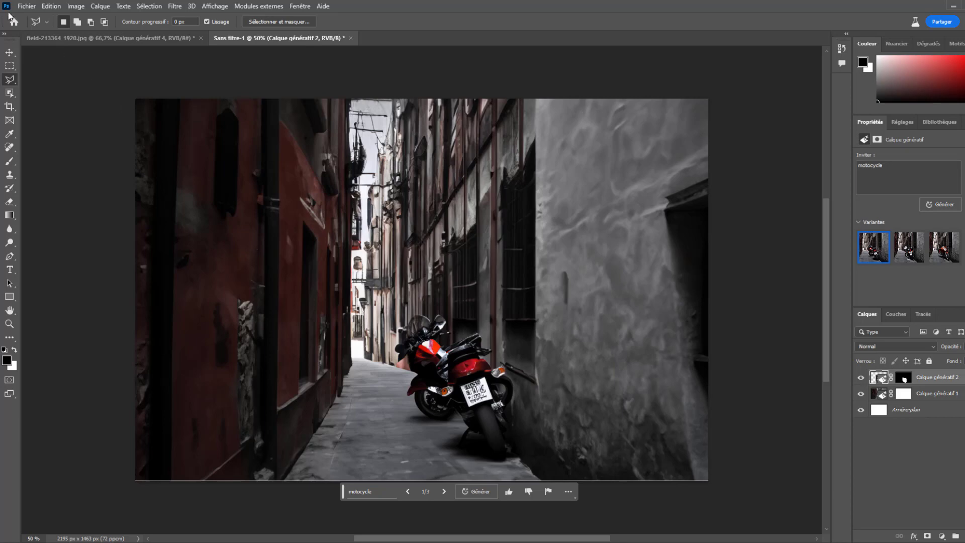
Open the recent file alley.psd and hide all of its generative layers, leaving only the white background visible.
left_click(26, 7)
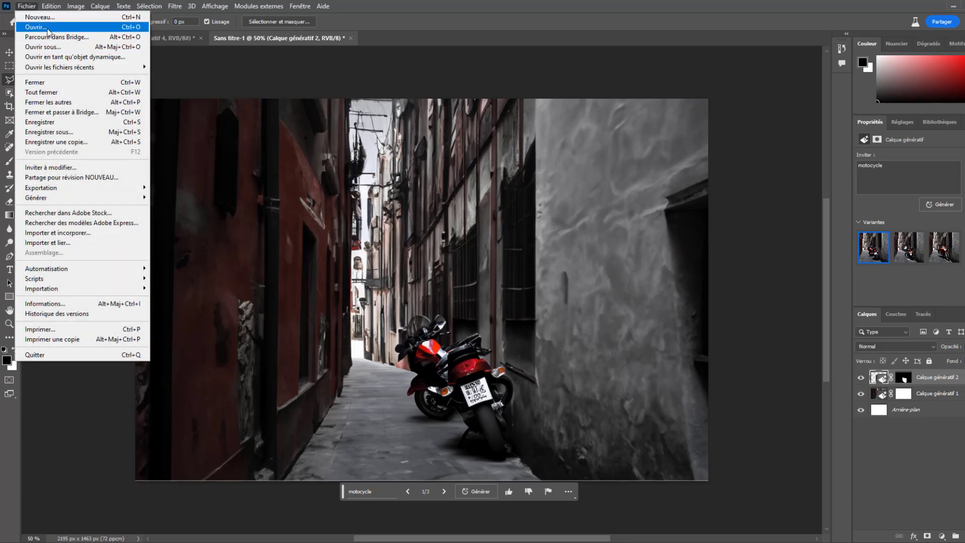
mouse_move(51, 69)
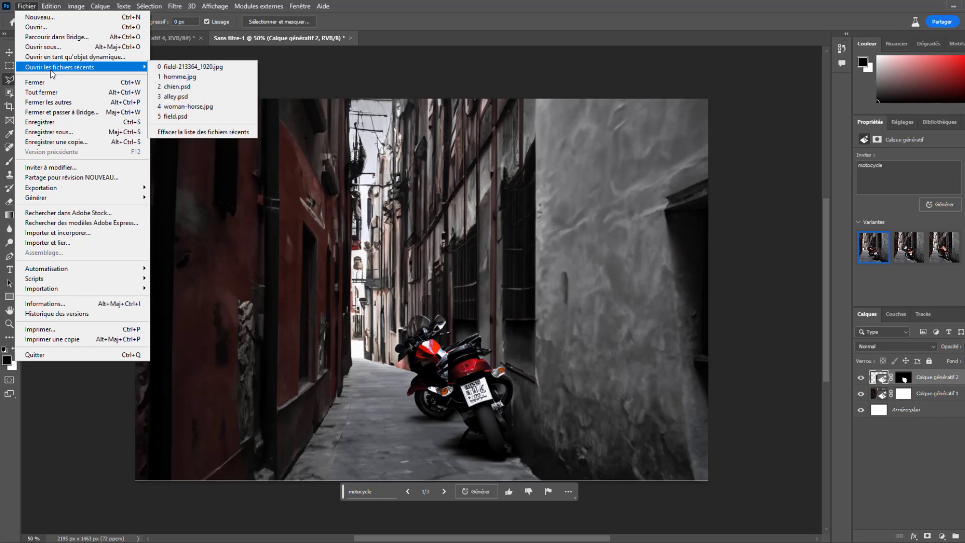
left_click(175, 97)
left_click_drag(861, 495, 860, 377)
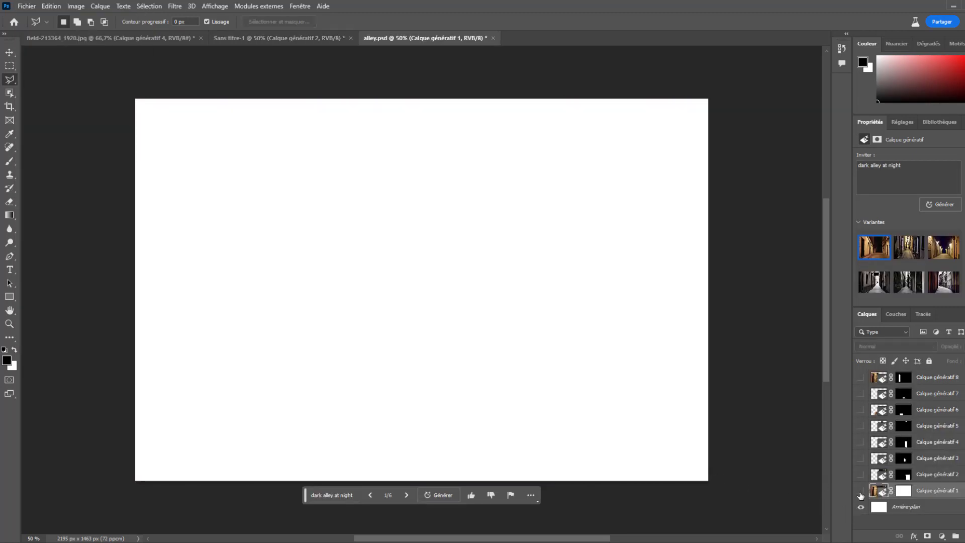
Show the night alley base layer, browse its variations, and turn the added-element layers back on from the motorcycle up to the graffiti.
left_click(860, 492)
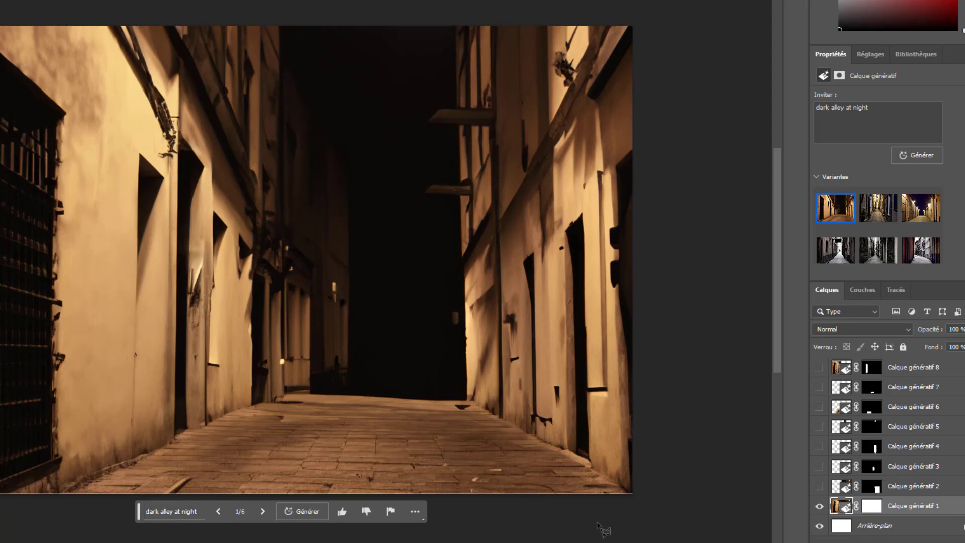
left_click(261, 512)
left_click(820, 486)
left_click(844, 488)
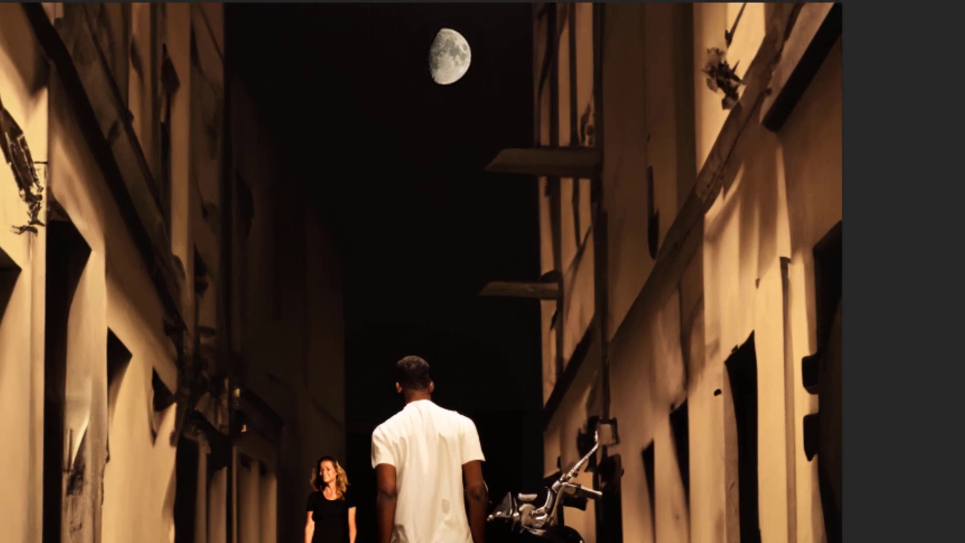
left_click(458, 34)
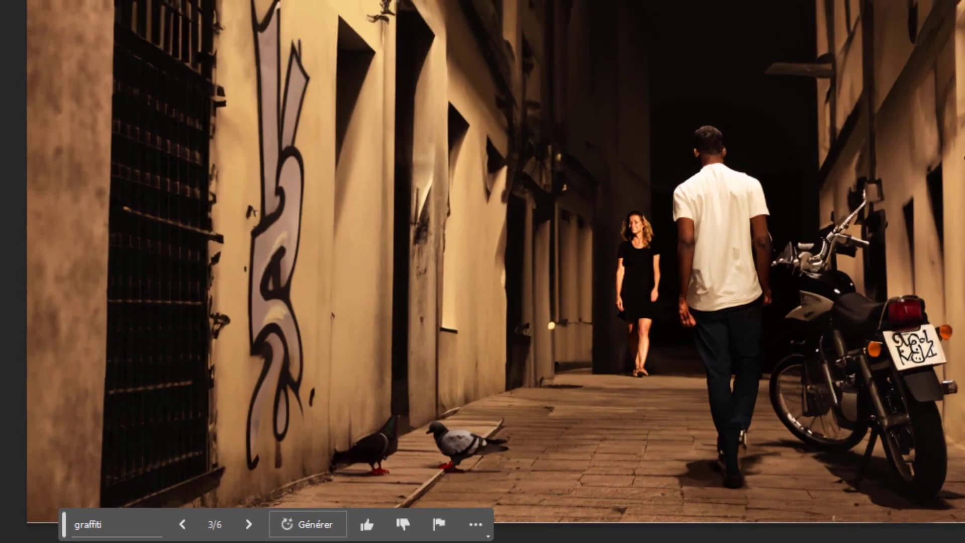
Lasso a rounded patch of pavement between the pigeons and the walking man and fill it generatively with the prompt "water puddle".
left_click(551, 394)
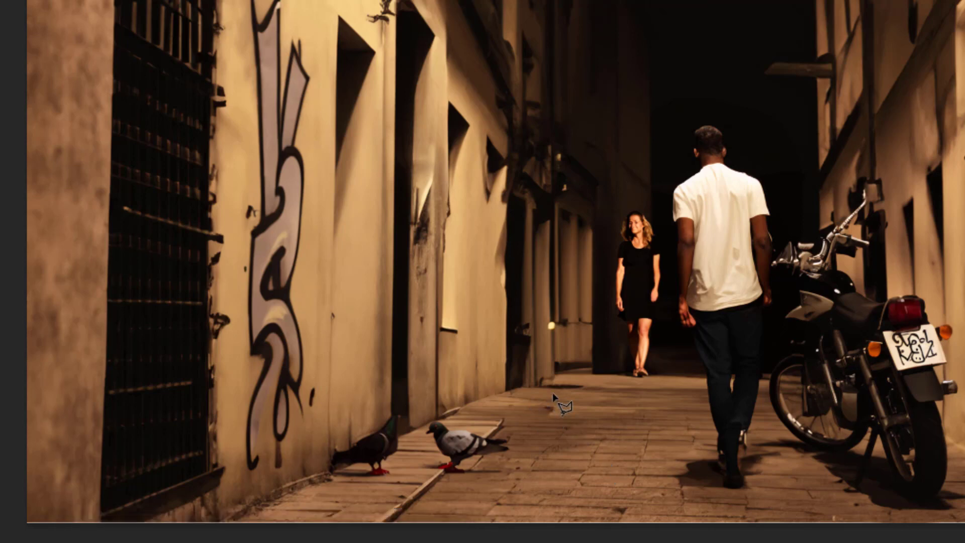
mouse_move(510, 445)
left_mouse_down()
mouse_move(535, 484)
mouse_move(577, 484)
mouse_move(612, 468)
mouse_move(628, 434)
mouse_move(621, 412)
mouse_move(593, 400)
left_mouse_up()
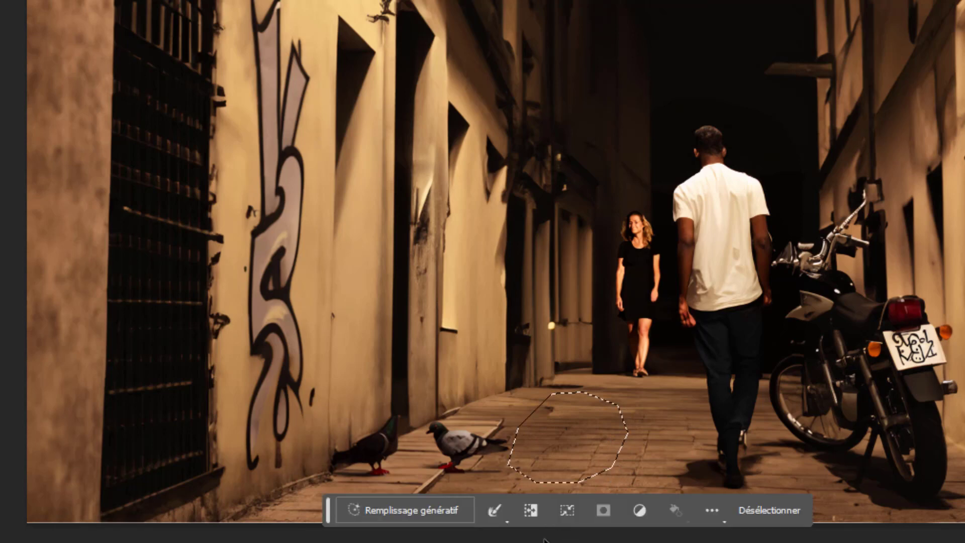
left_click(385, 508)
type("wat")
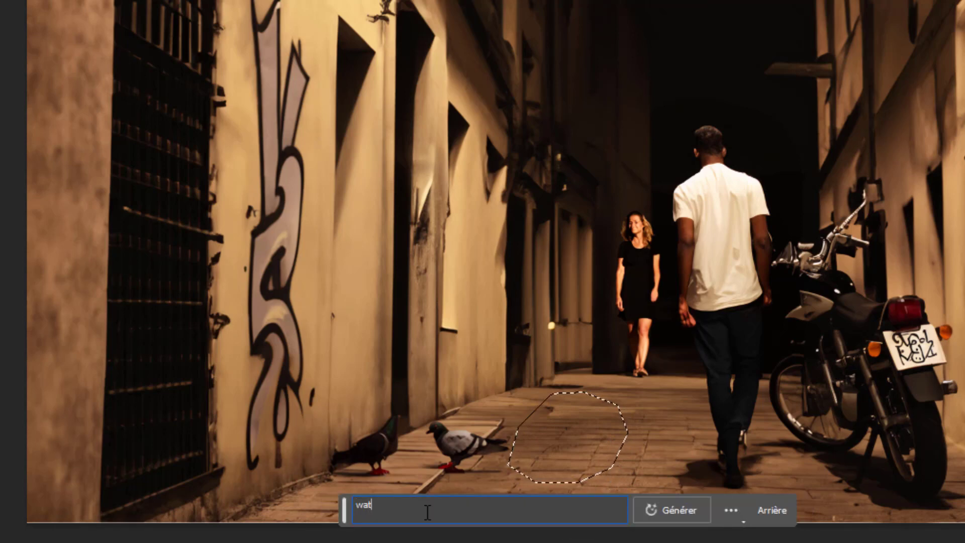
type("er puddle")
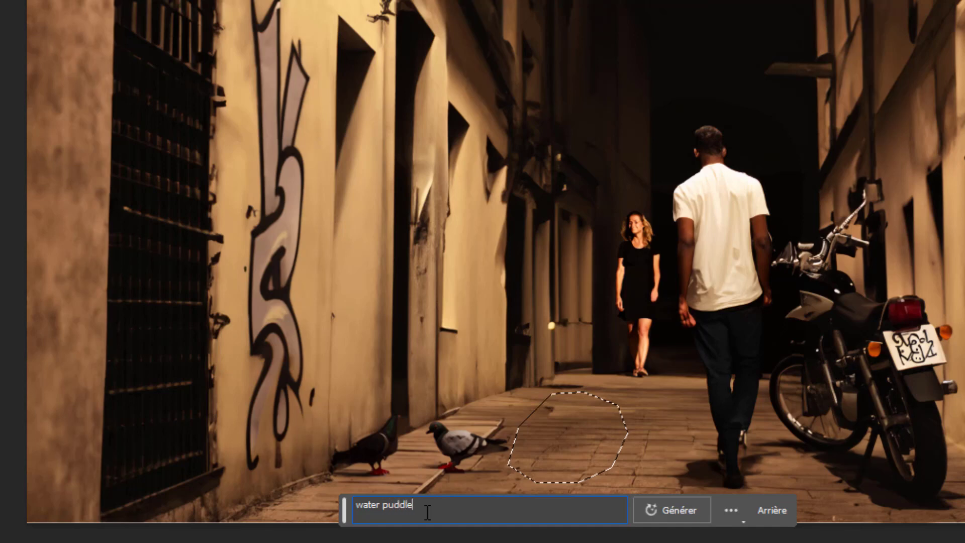
key("Return")
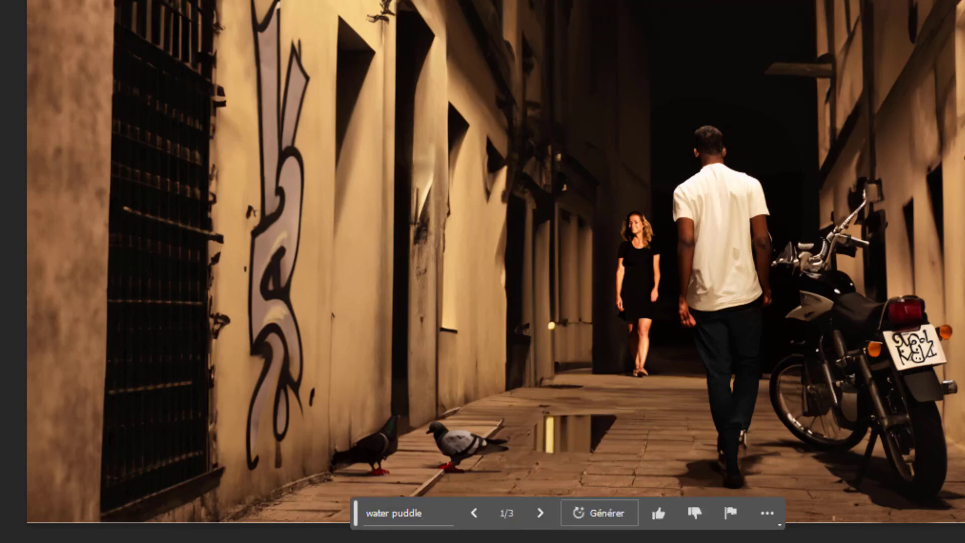
Compare the three water puddle variations and keep the second one.
left_click(540, 513)
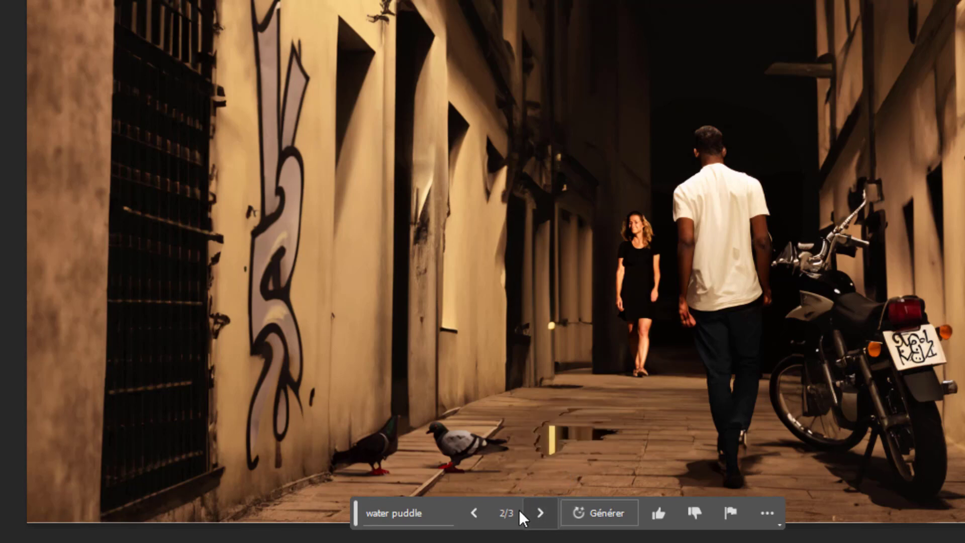
left_click(544, 512)
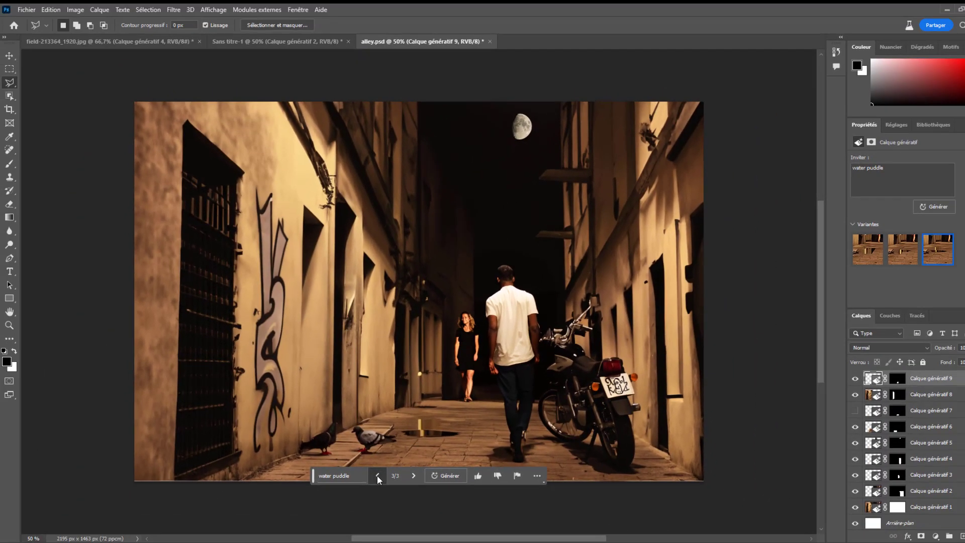
left_click(378, 476)
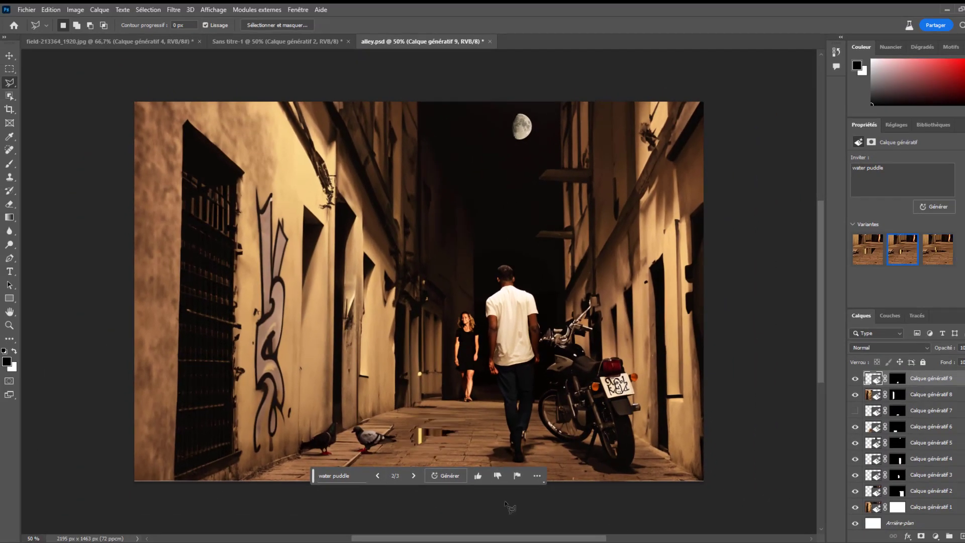